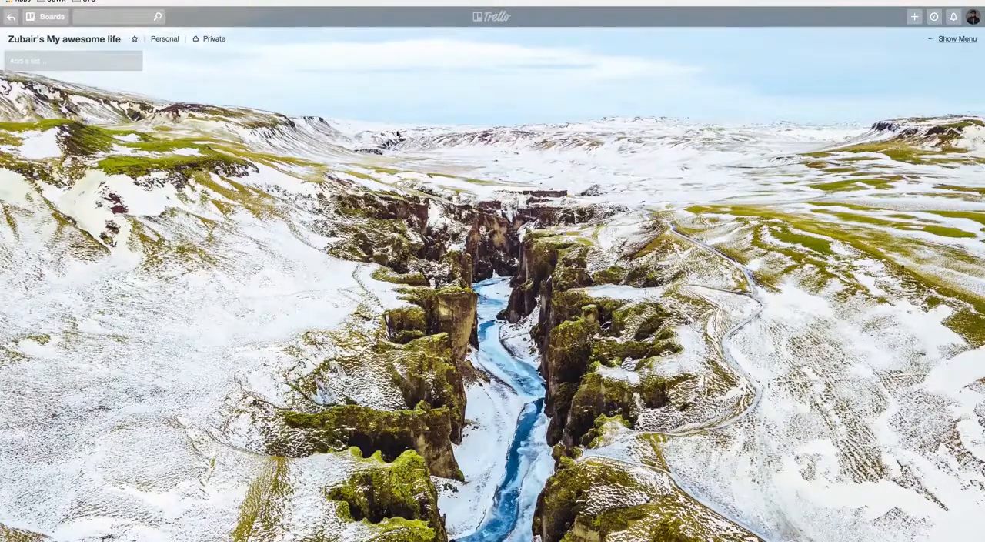
# Step: Create a list named "The Big Areas" on the board
pyautogui.click(90, 62)
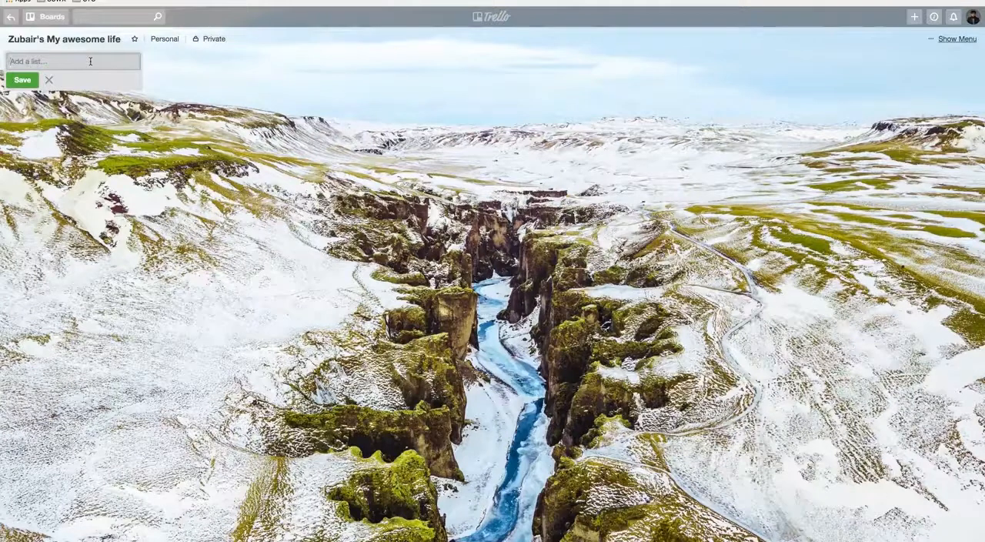
pyautogui.write('The Big Areas')
pyautogui.click(23, 81)
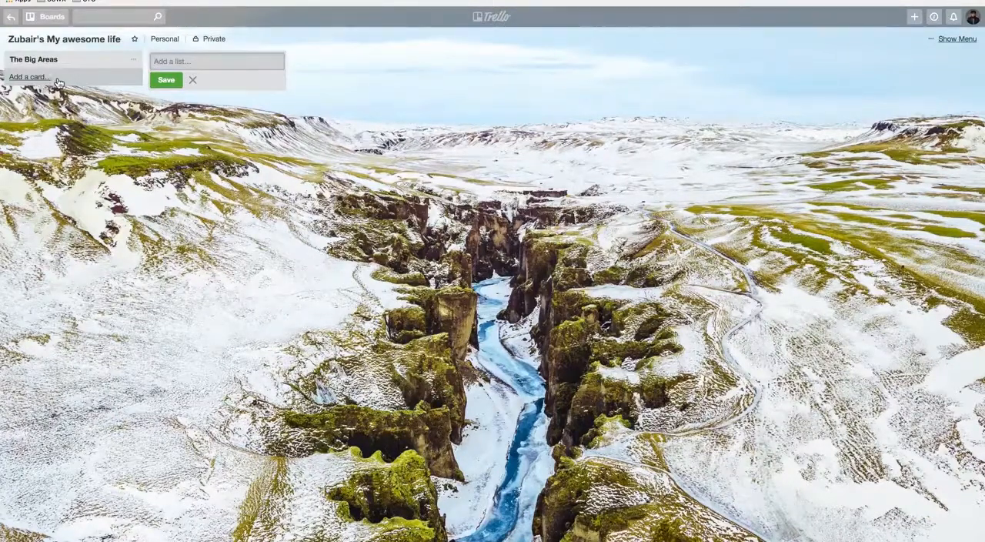
# Step: Add a card titled "Relationship with Allah" to The Big Areas list
pyautogui.click(50, 80)
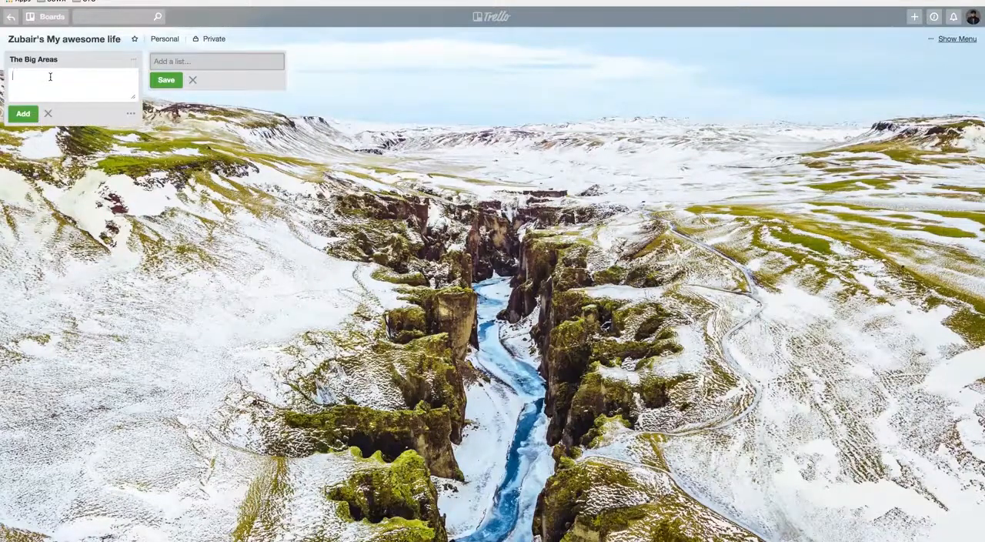
pyautogui.write('Relationa')
pyautogui.press('BackSpace')
pyautogui.write('ship with Allah')
pyautogui.click(23, 114)
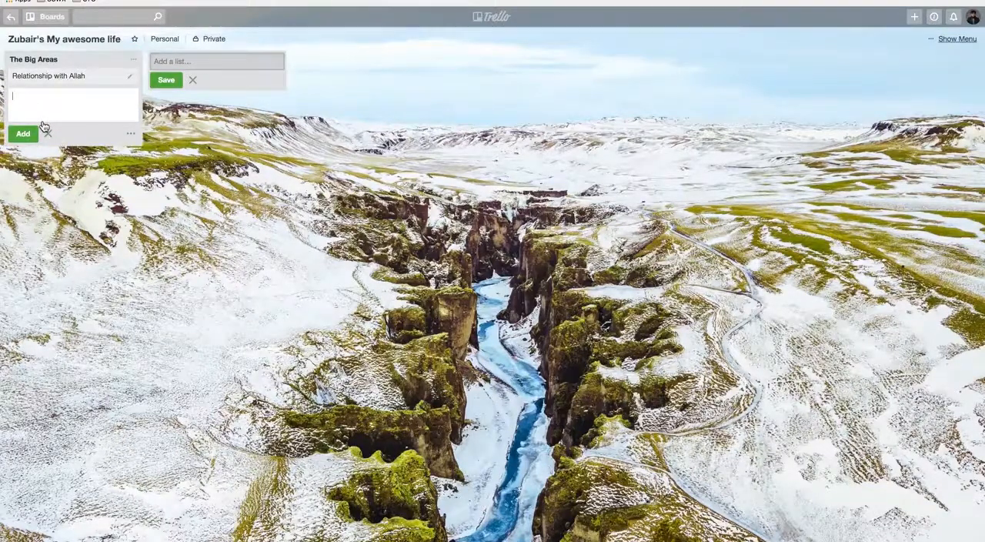
# Step: Add a second card titled "Relationship with Spouse / Parents" to The Big Areas list
pyautogui.write('Relationship with Spouse / Parents')
pyautogui.click(23, 134)
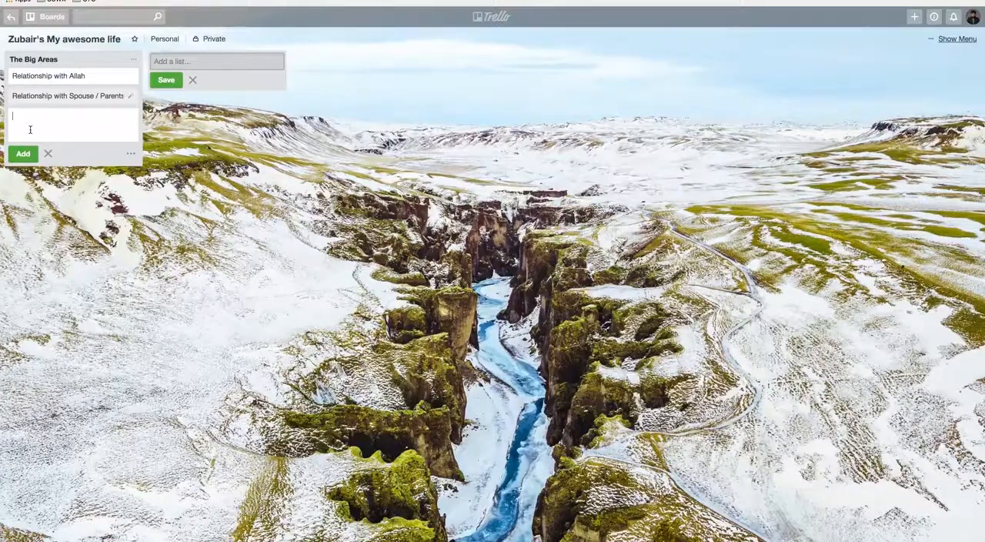
# Step: Add a third card titled "Health & fitness" to The Big Areas list
pyautogui.write('Health & fitness')
pyautogui.click(23, 154)
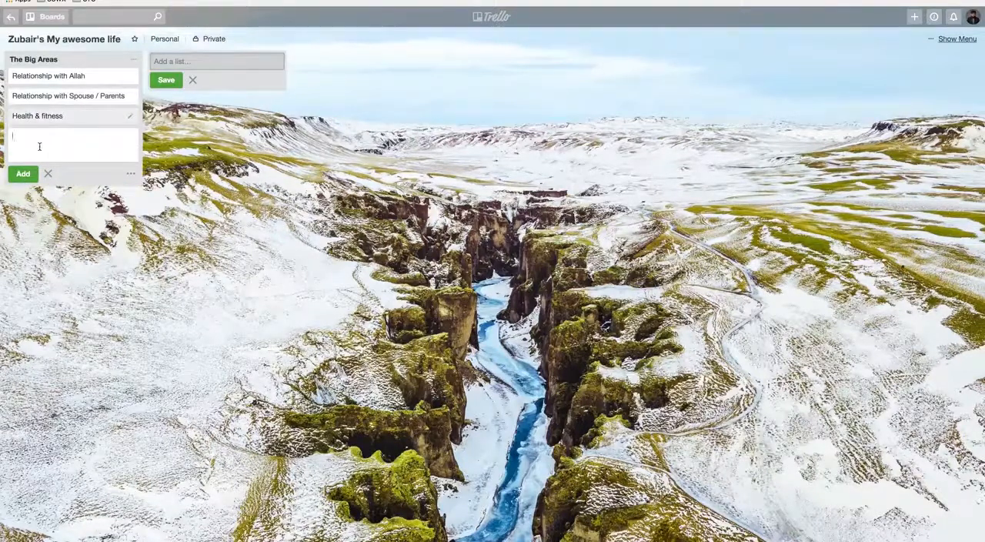
# Step: Add a fourth card titled "Emotional Mastery" to The Big Areas list and finish adding cards
pyautogui.write('Emtional Naster')
pyautogui.press('BackSpace')
pyautogui.press('BackSpace')
pyautogui.press('BackSpace')
pyautogui.press('BackSpace')
pyautogui.press('BackSpace')
pyautogui.press('BackSpace')
pyautogui.write('Mastery')
pyautogui.click(24, 136)
pyautogui.write('o')
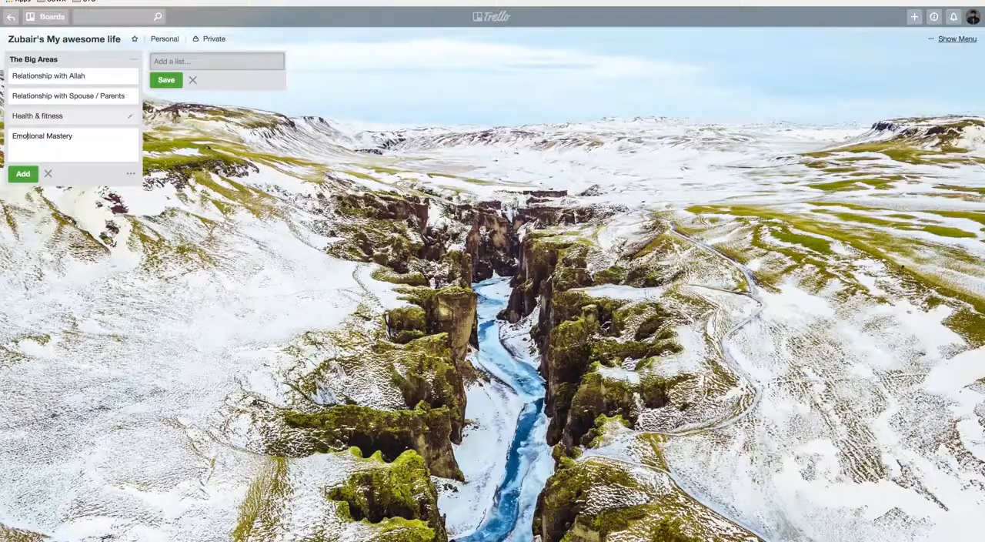
pyautogui.click(37, 174)
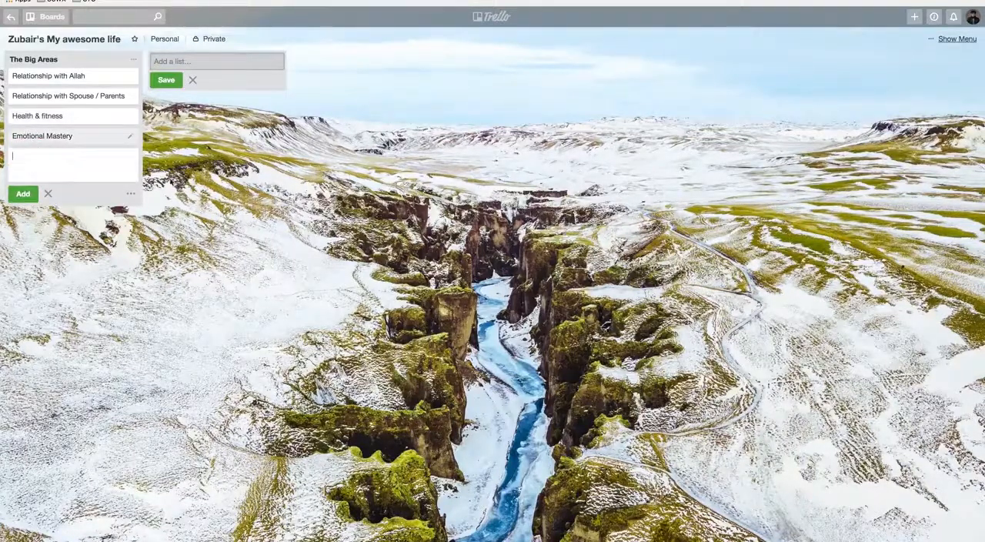
pyautogui.click(226, 155)
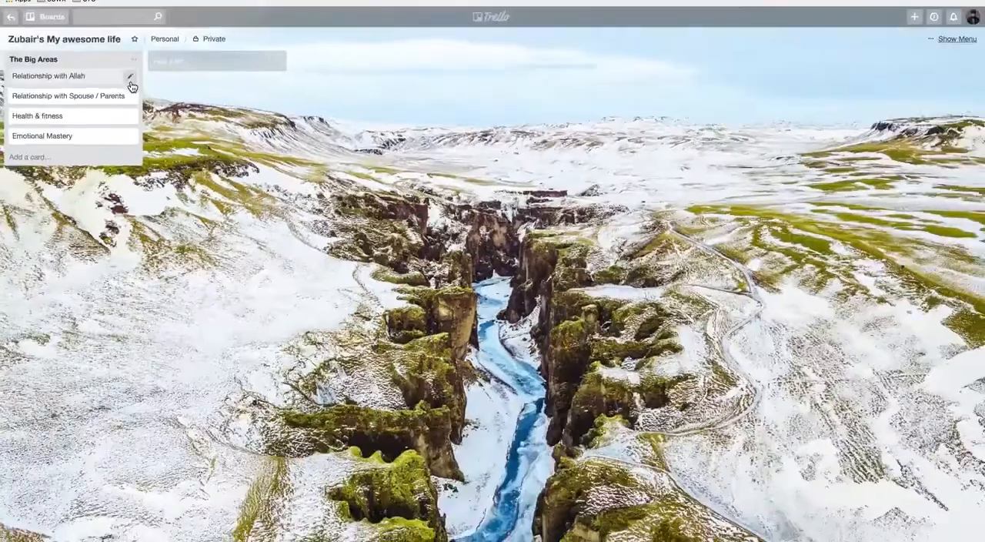
# Step: Name the green label "Relationship with Allah" from the quick edit of the Relationship with Allah card, and save the card
pyautogui.click(130, 79)
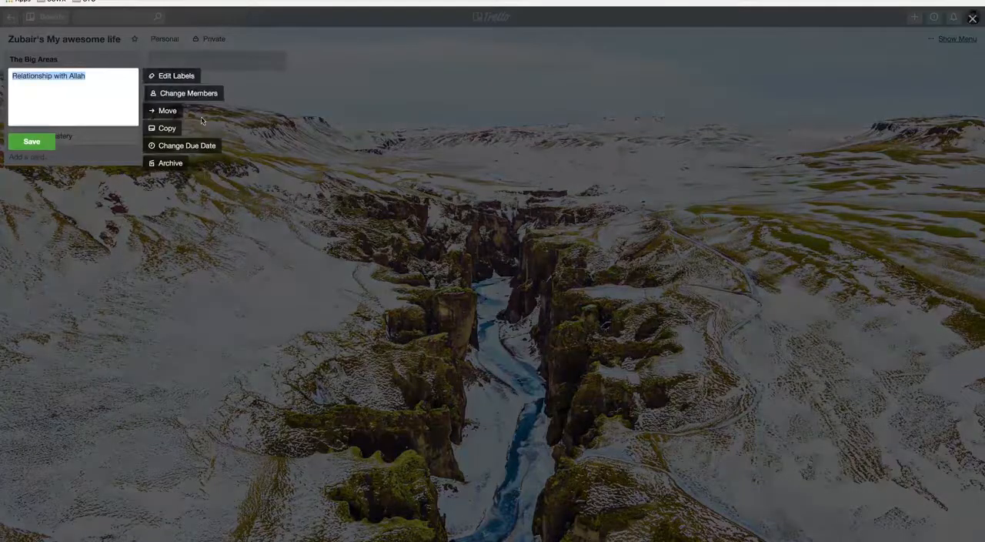
pyautogui.click(183, 79)
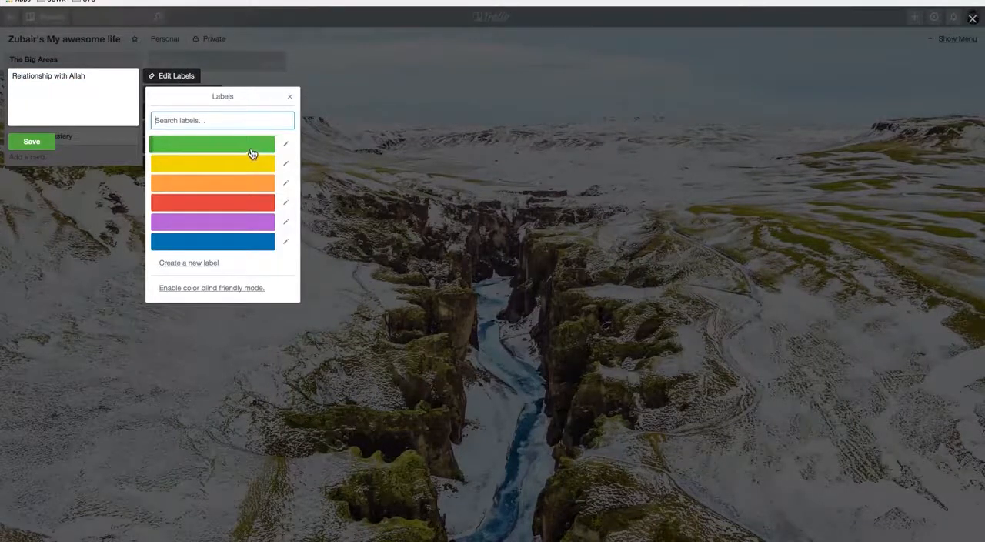
pyautogui.click(286, 146)
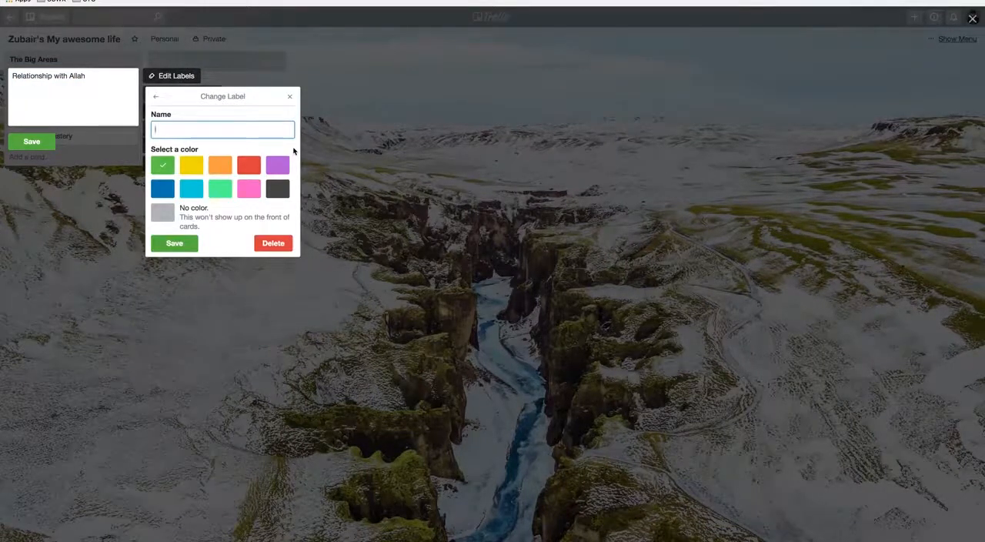
pyautogui.write('Relations')
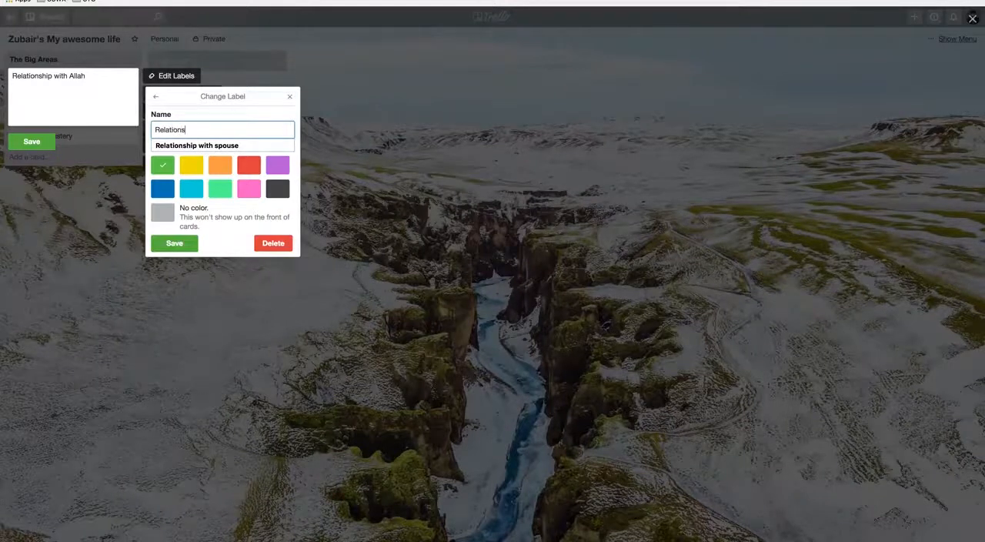
pyautogui.press('Down')
pyautogui.press('BackSpace')
pyautogui.press('BackSpace')
pyautogui.write('ship with Allah')
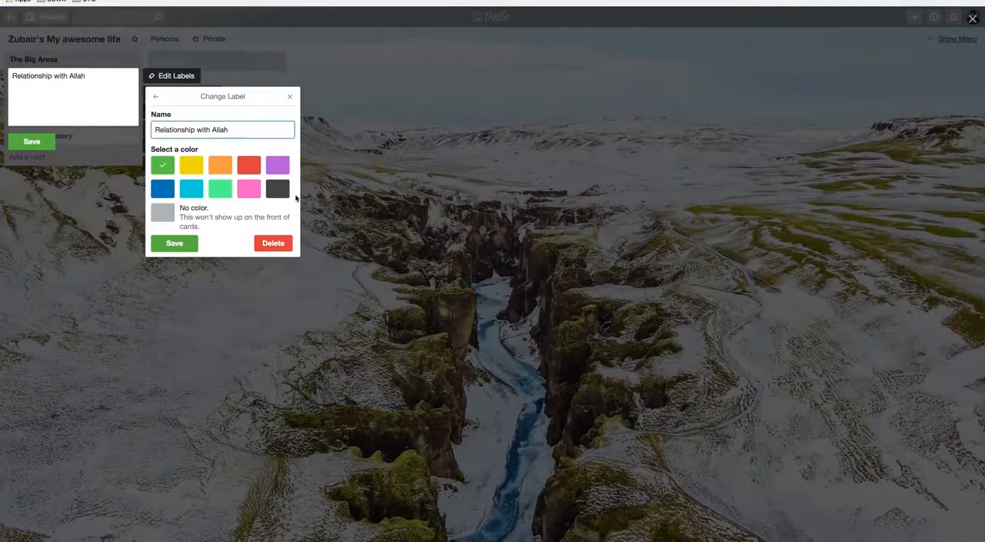
pyautogui.click(180, 244)
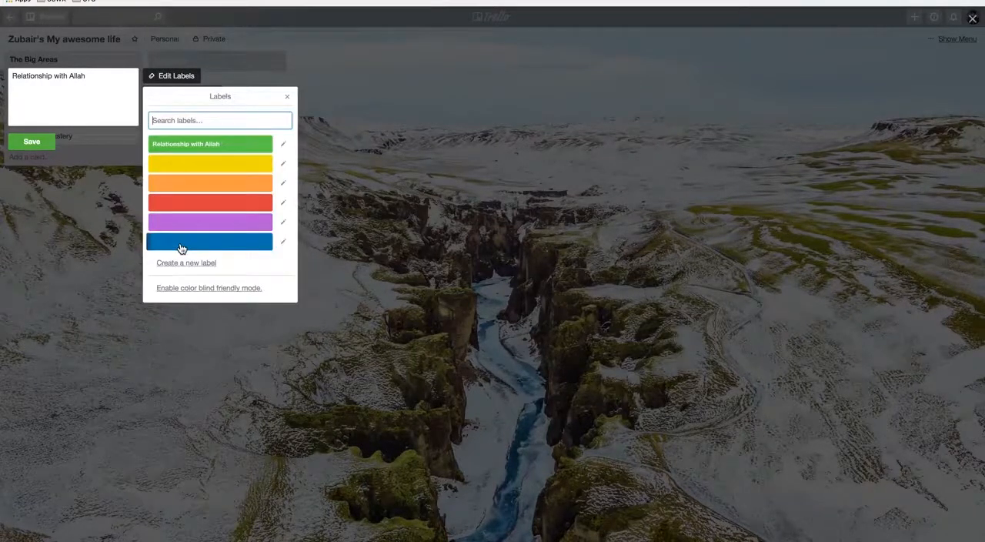
pyautogui.click(32, 143)
pyautogui.click(47, 75)
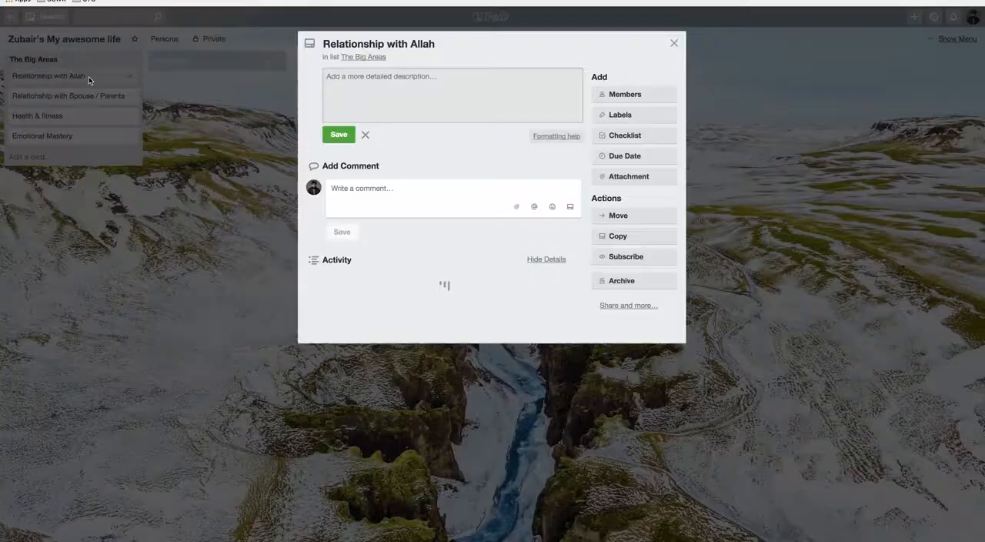
pyautogui.click(137, 248)
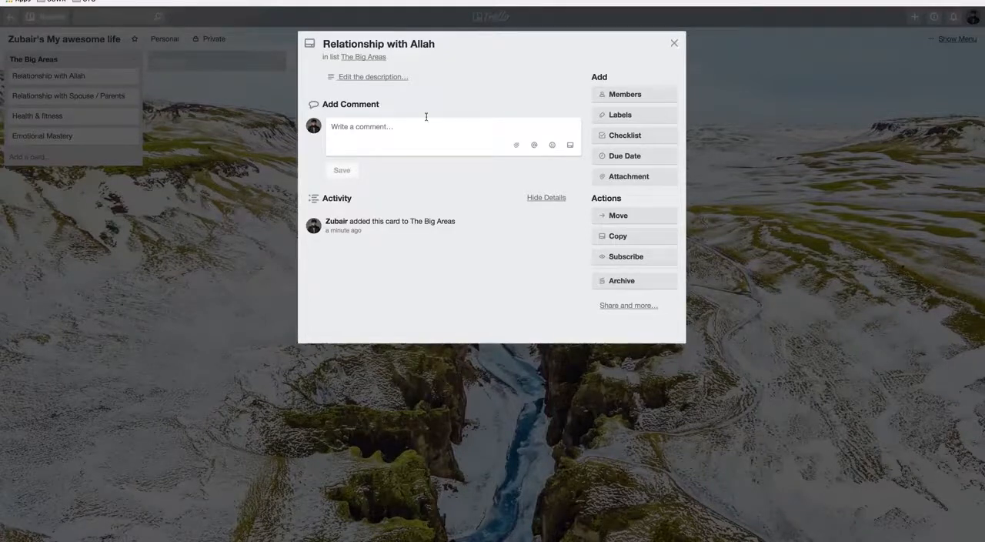
pyautogui.click(673, 44)
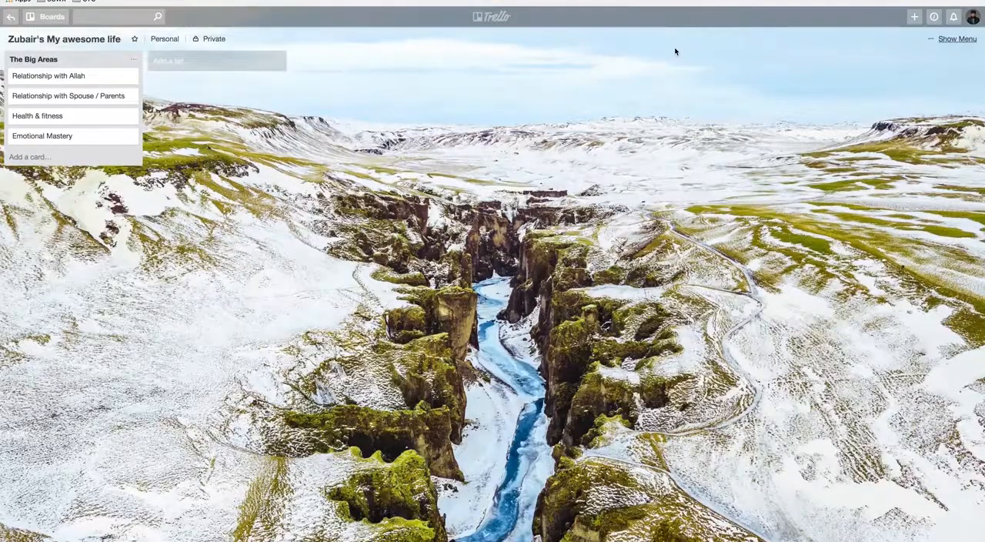
# Step: Apply the green "Relationship with Allah" label to the Relationship with Allah card and close the card
pyautogui.click(110, 78)
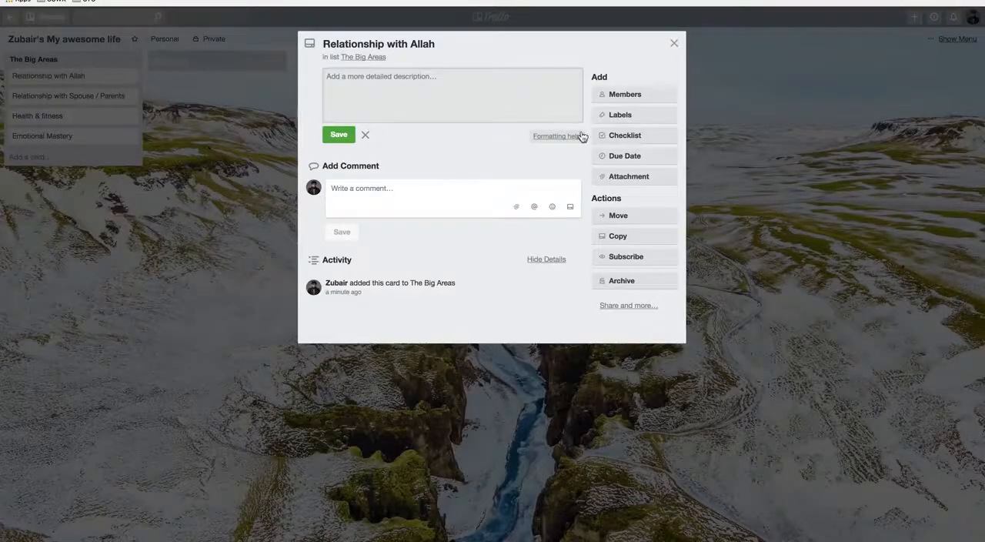
pyautogui.click(638, 115)
pyautogui.click(647, 188)
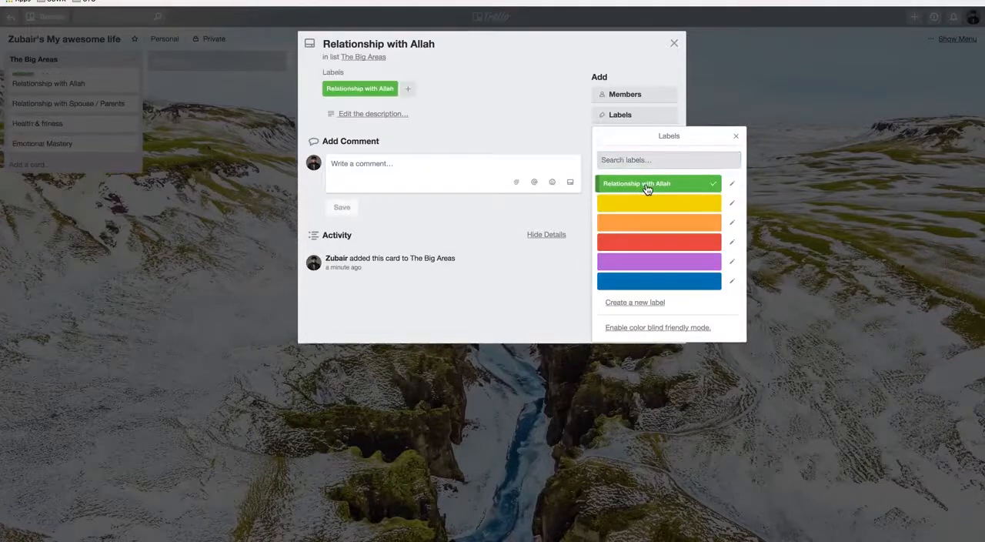
pyautogui.click(673, 44)
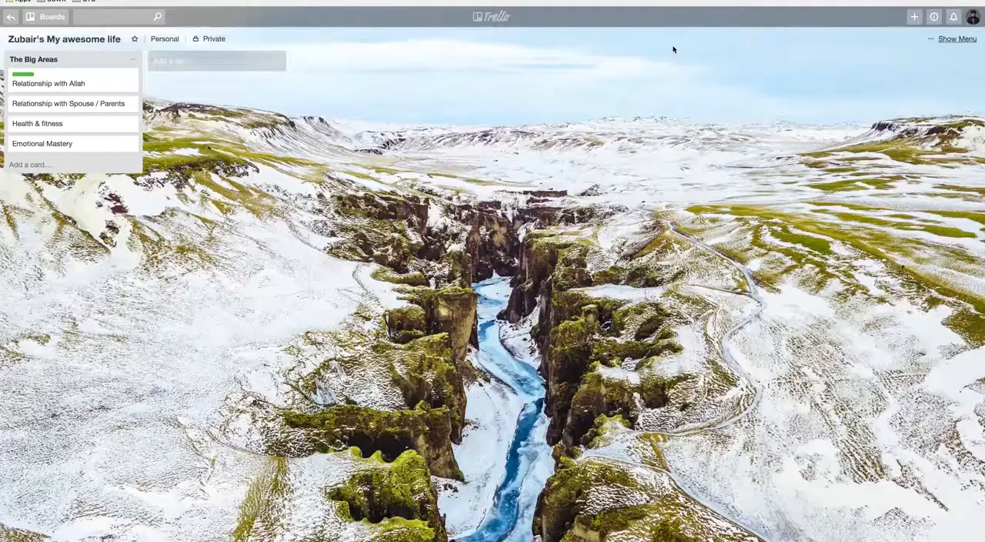
# Step: Start the Relationship with Allah card's description with the heading "WHY?" underlined by "===="
pyautogui.click(80, 87)
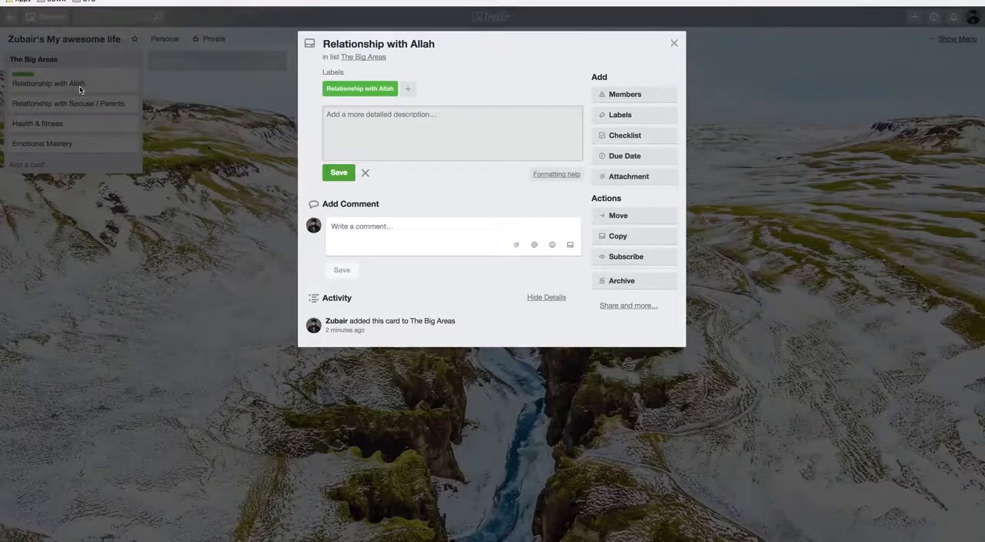
pyautogui.click(350, 122)
pyautogui.write('WHY? ')
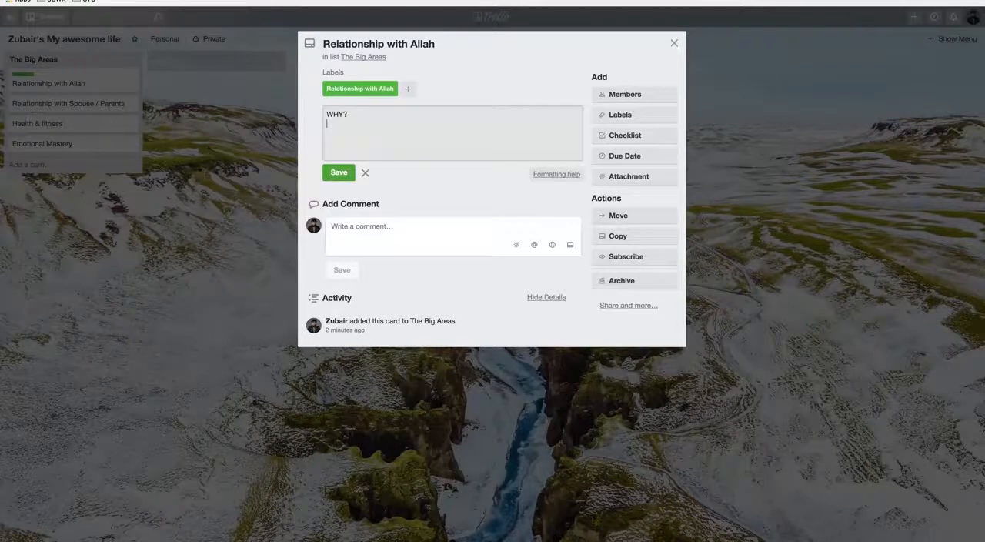
pyautogui.write('====')
pyautogui.click(397, 244)
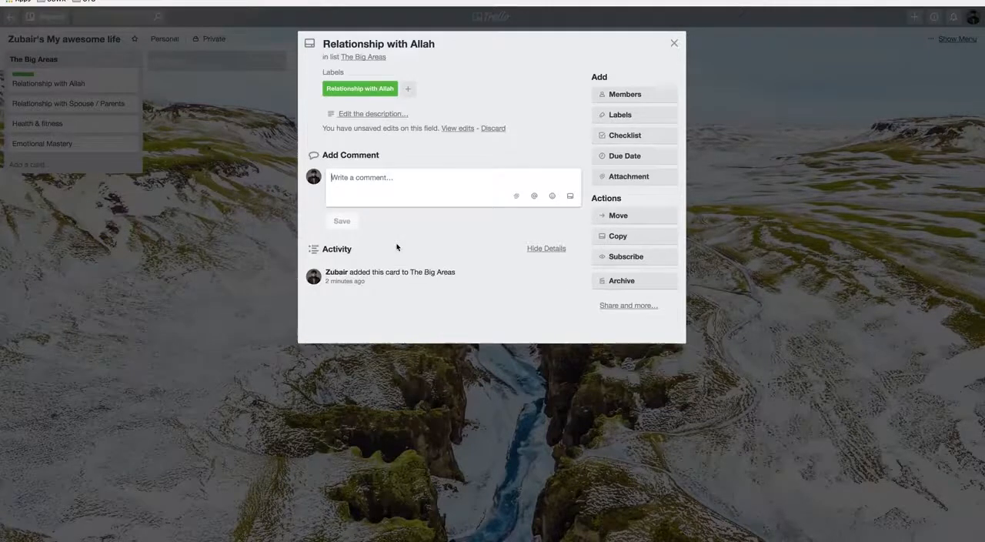
# Step: Look at the attachment sources offered for the Relationship with Allah card and dismiss them
pyautogui.click(378, 118)
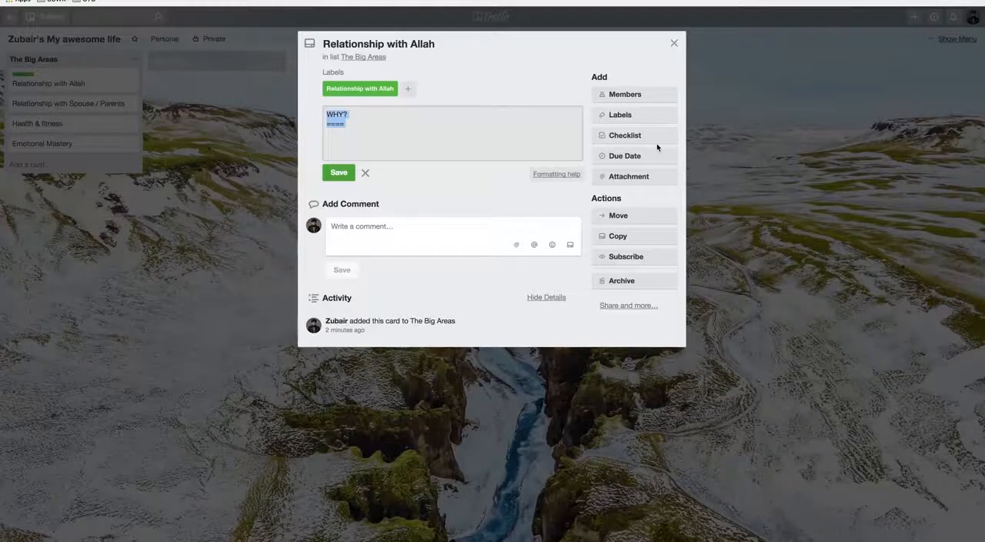
pyautogui.click(653, 180)
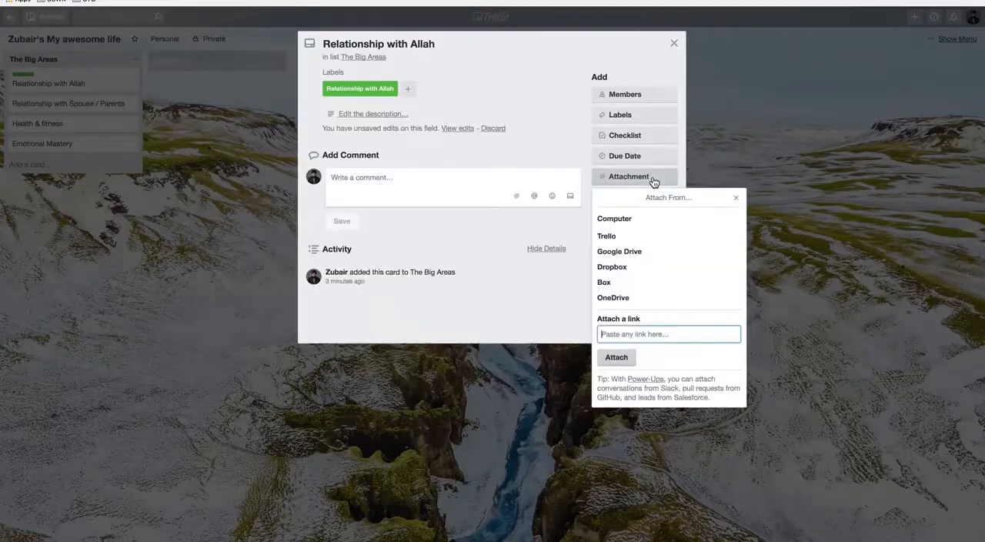
pyautogui.click(473, 163)
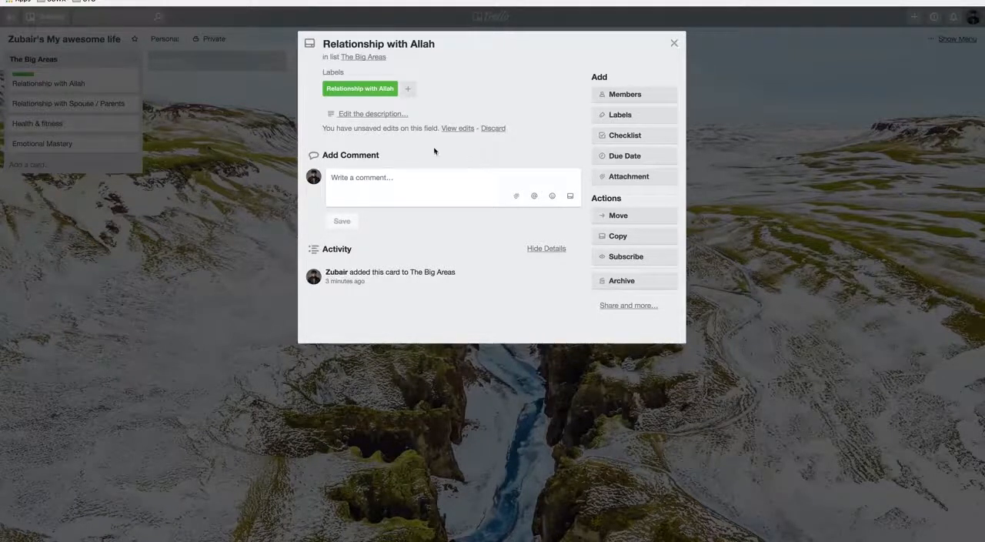
# Step: Add the lines "- hadith of wali?" and "- hadith - whoever makes aakhirah his concern" under WHY? in the description and close the card
pyautogui.click(374, 114)
pyautogui.click(356, 138)
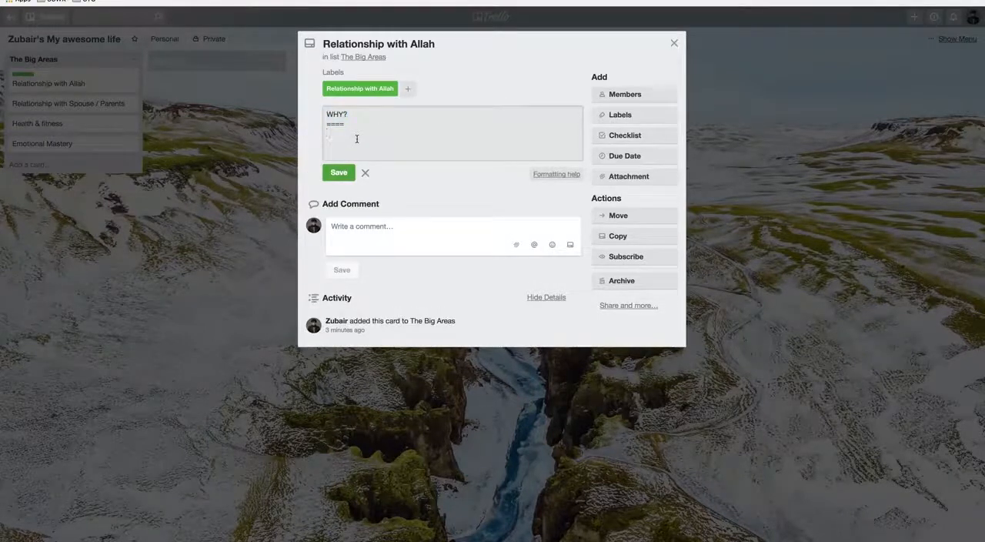
pyautogui.write('- hadith of wali?')
pyautogui.press('Return')
pyautogui.write('- hadith - whoever makes askhirah his conc')
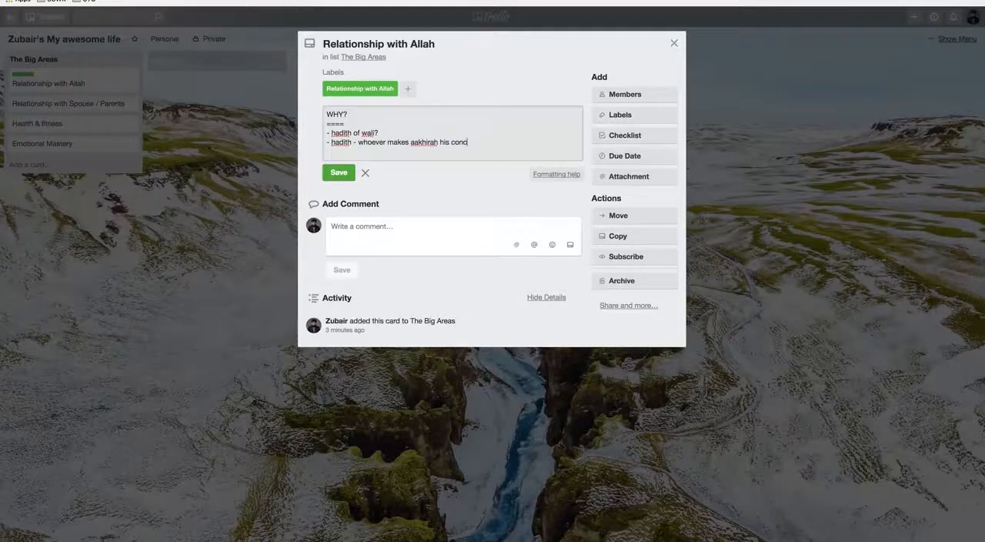
pyautogui.write('ern')
pyautogui.click(673, 44)
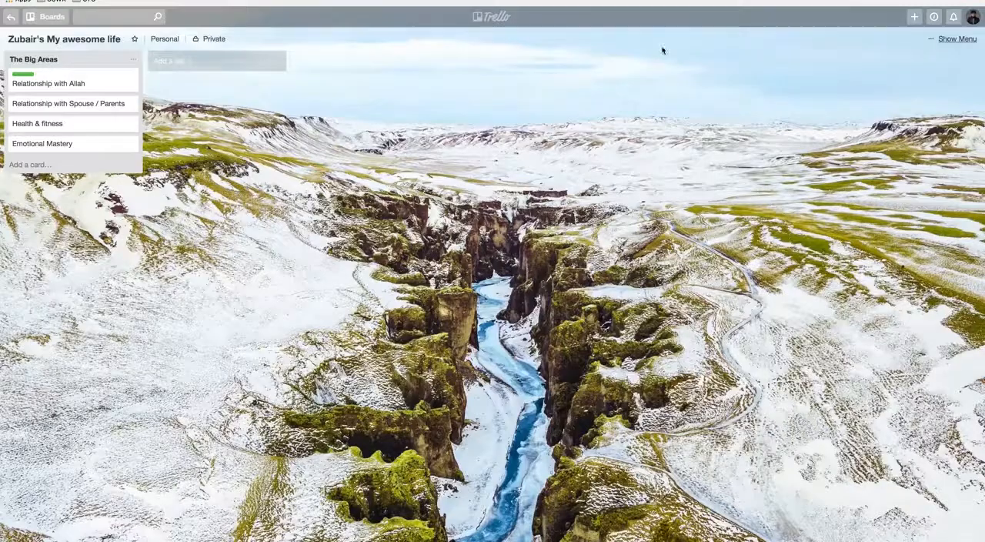
# Step: Name the yellow label "Family" from the Relationship with Spouse / Parents card and save it
pyautogui.click(70, 107)
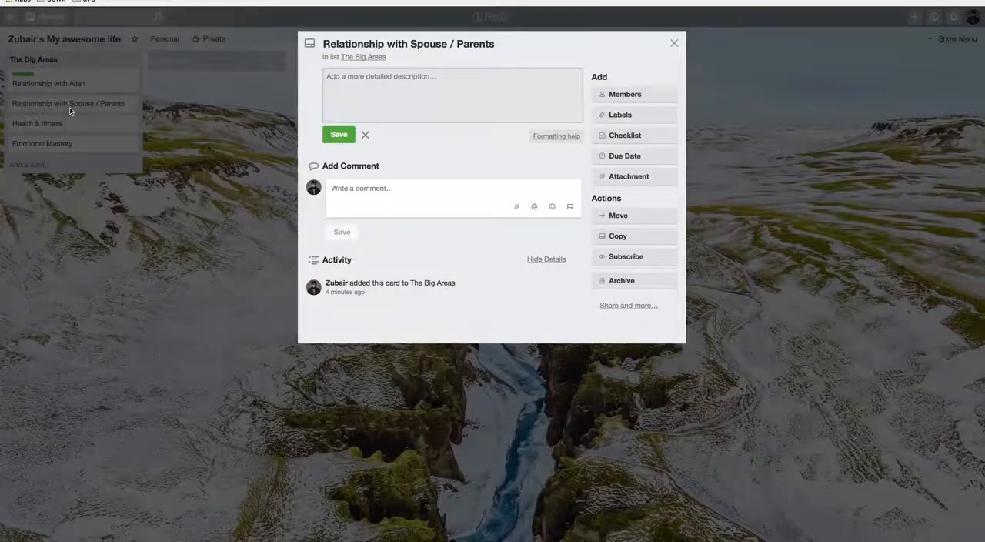
pyautogui.click(640, 123)
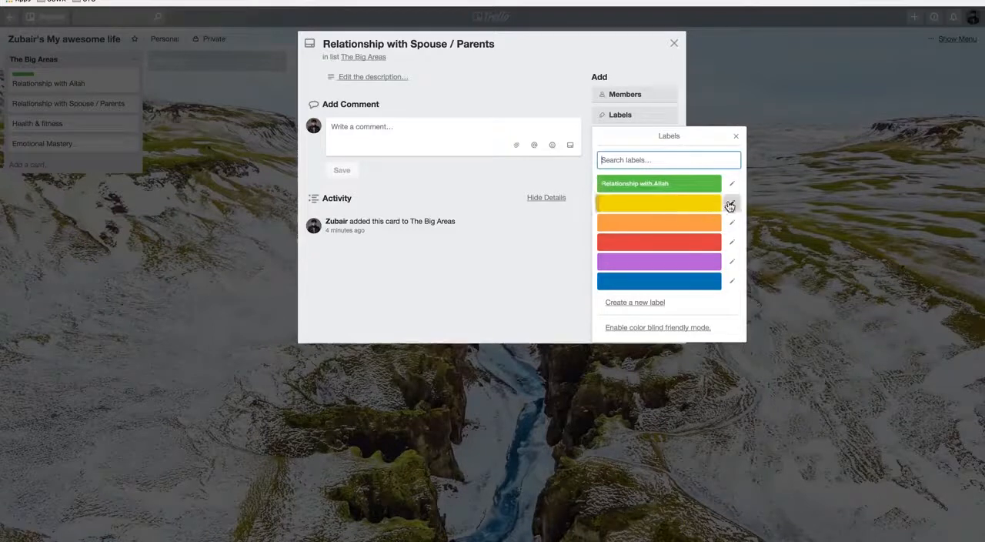
pyautogui.click(732, 203)
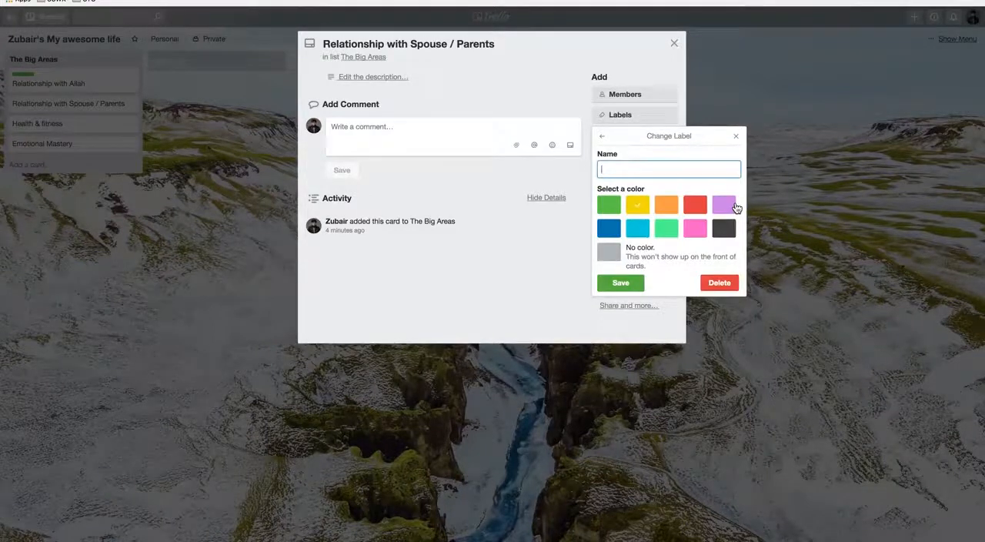
pyautogui.write('Re')
pyautogui.press('BackSpace')
pyautogui.press('BackSpace')
pyautogui.write('Family')
pyautogui.click(618, 283)
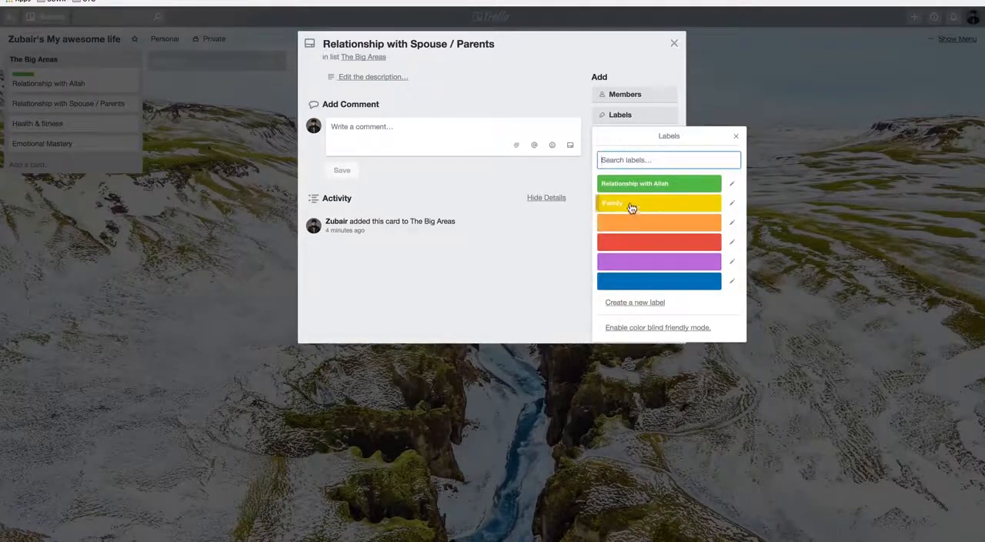
# Step: Apply the yellow "Family" label to the Relationship with Spouse / Parents card and close the card
pyautogui.click(631, 205)
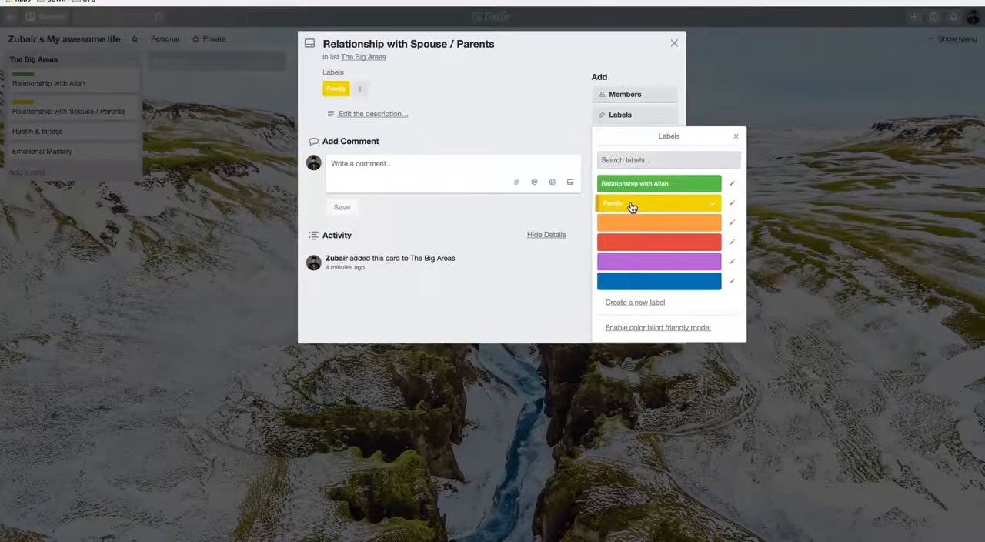
pyautogui.click(736, 136)
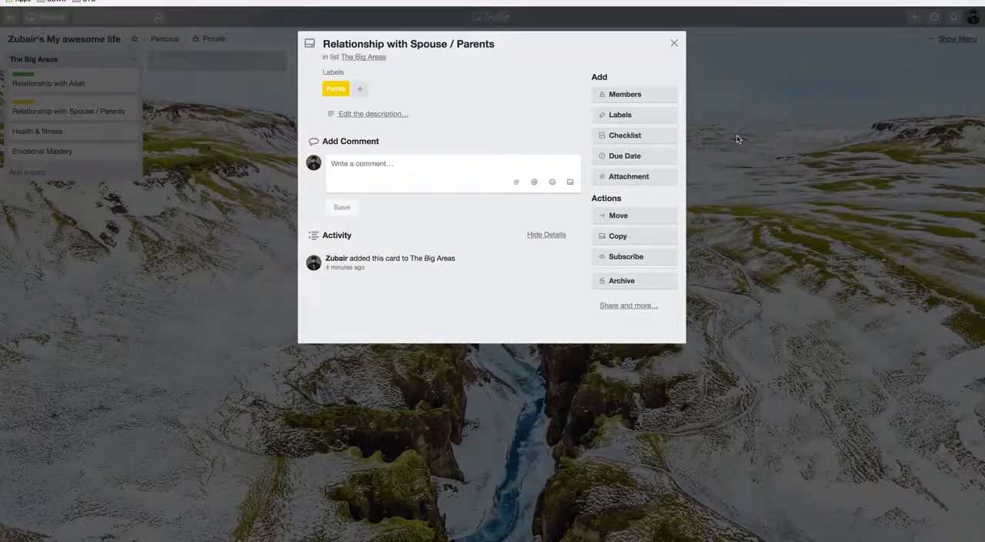
pyautogui.click(674, 45)
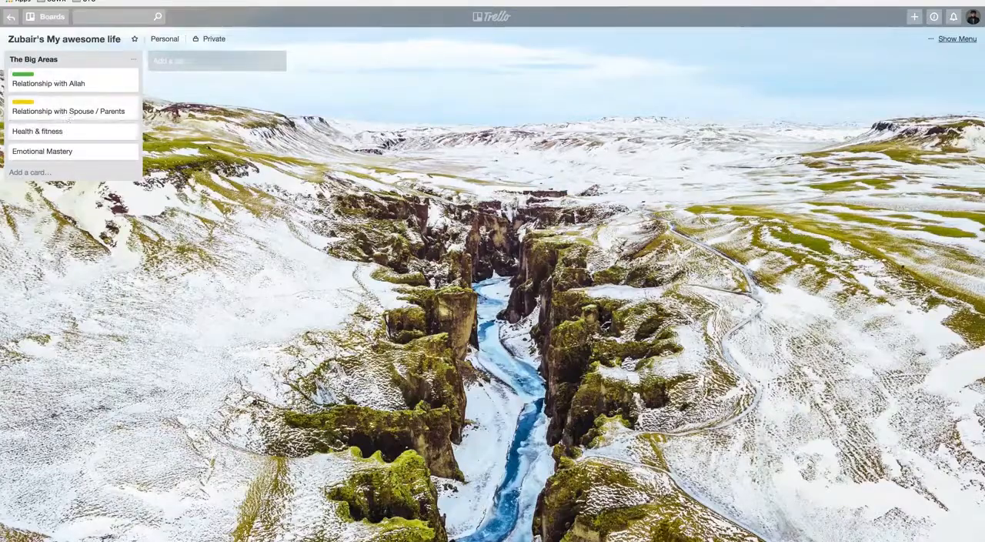
# Step: Name the orange label "Fitness" from the Health & fitness card and save it
pyautogui.click(78, 139)
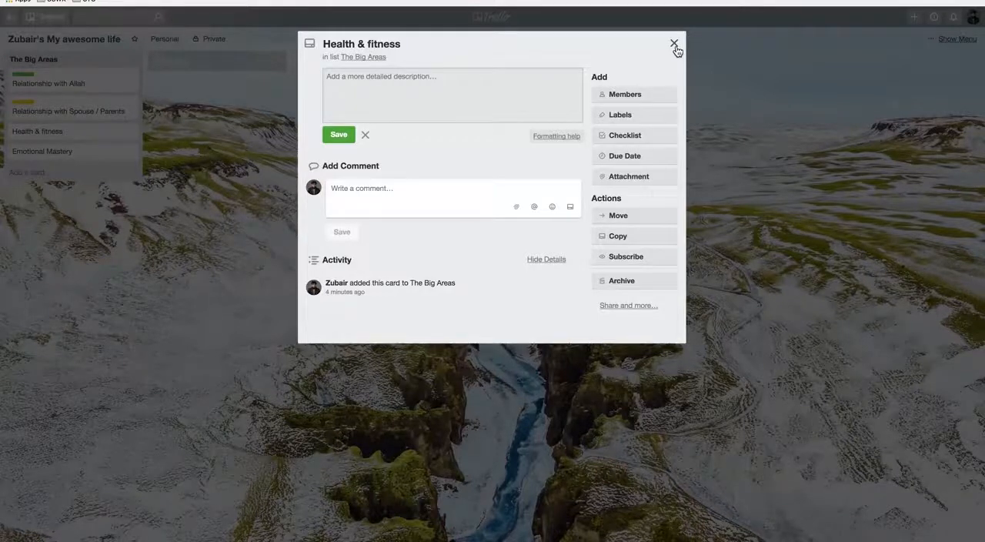
pyautogui.click(660, 120)
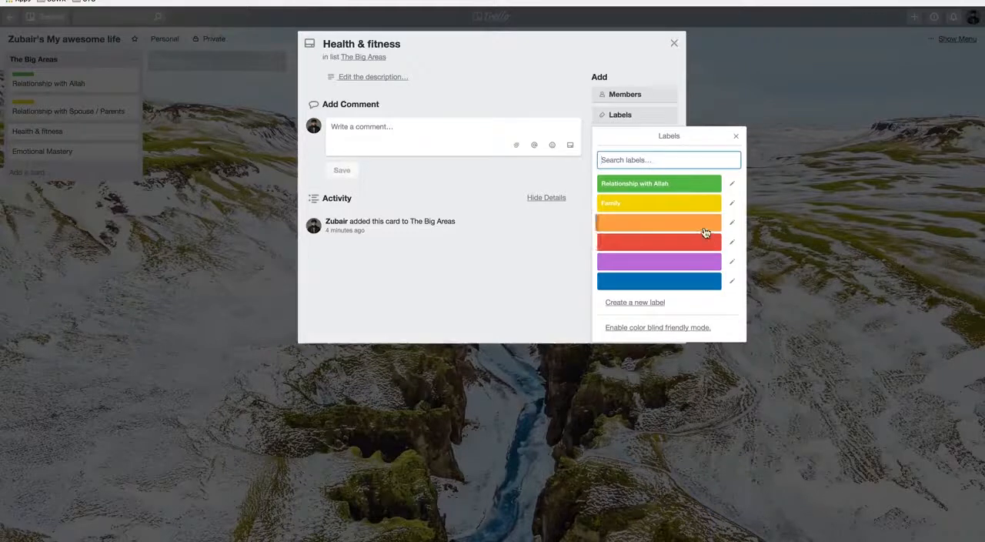
pyautogui.click(732, 222)
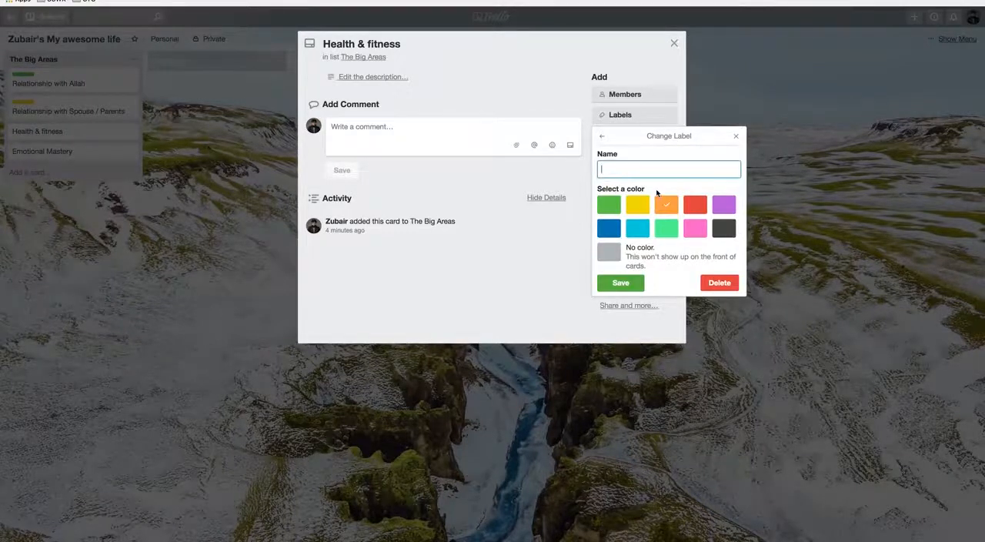
pyautogui.write('Fitness')
pyautogui.click(635, 282)
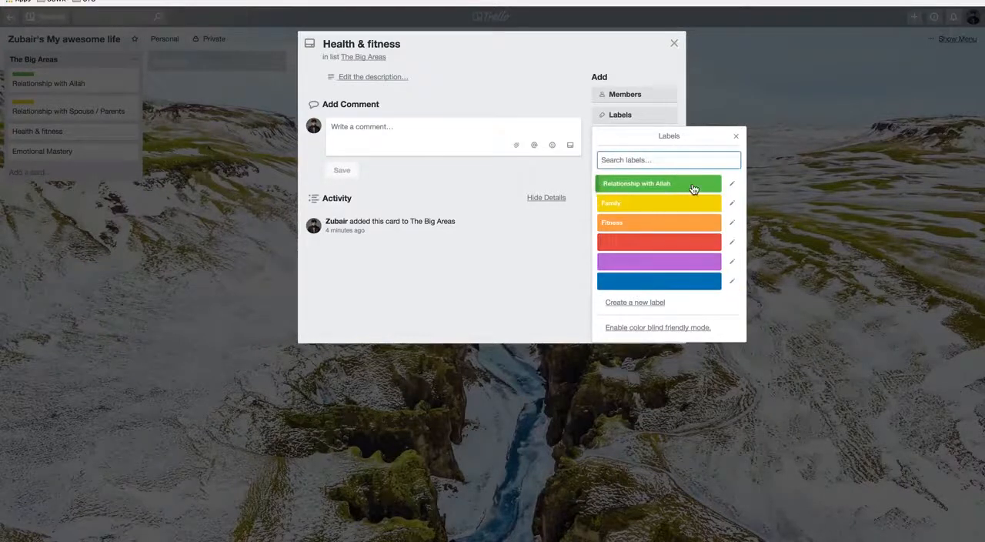
# Step: Apply the orange "Fitness" label to the Health & fitness card and close the card
pyautogui.click(673, 223)
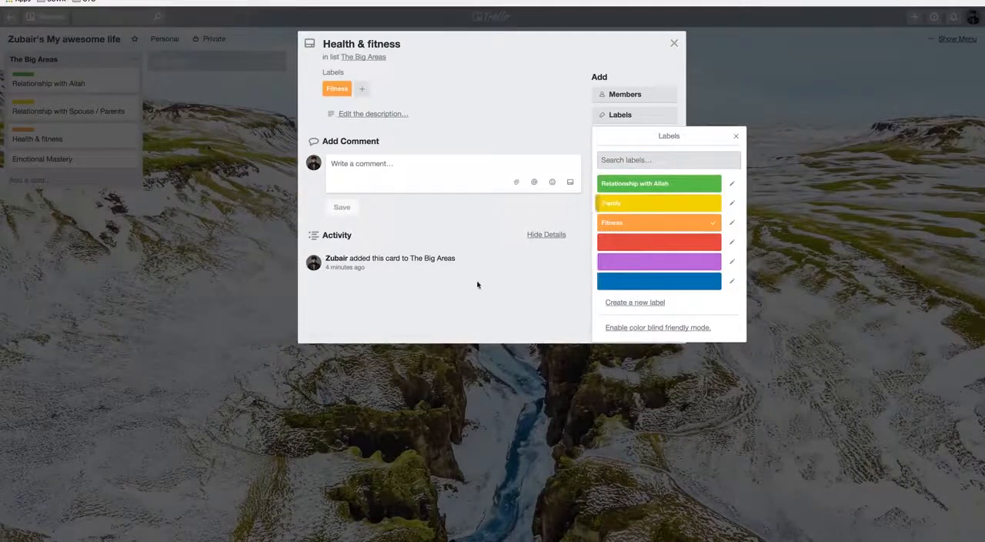
pyautogui.press('Escape')
pyautogui.click(674, 44)
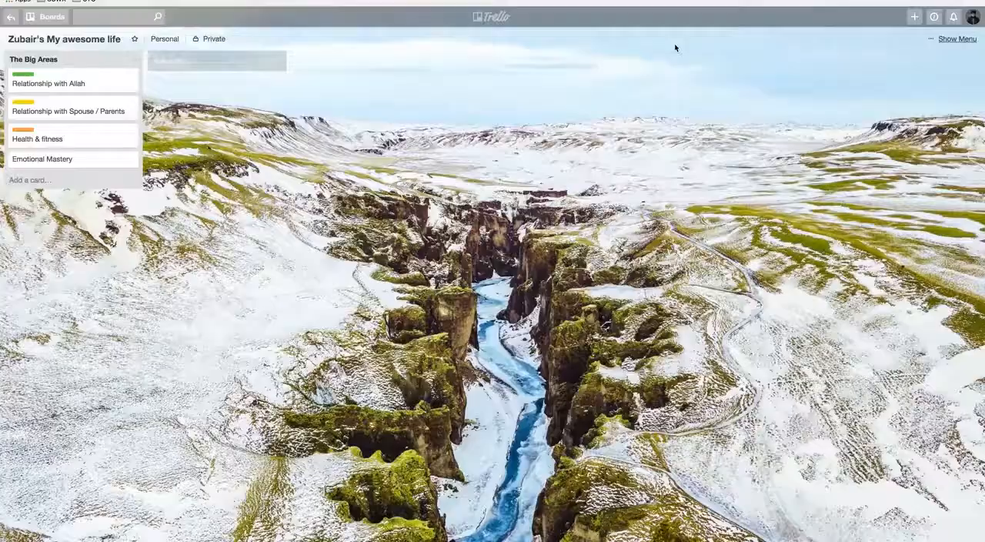
# Step: Apply the unnamed purple label to the Emotional Mastery card in The Big Areas list
pyautogui.click(85, 160)
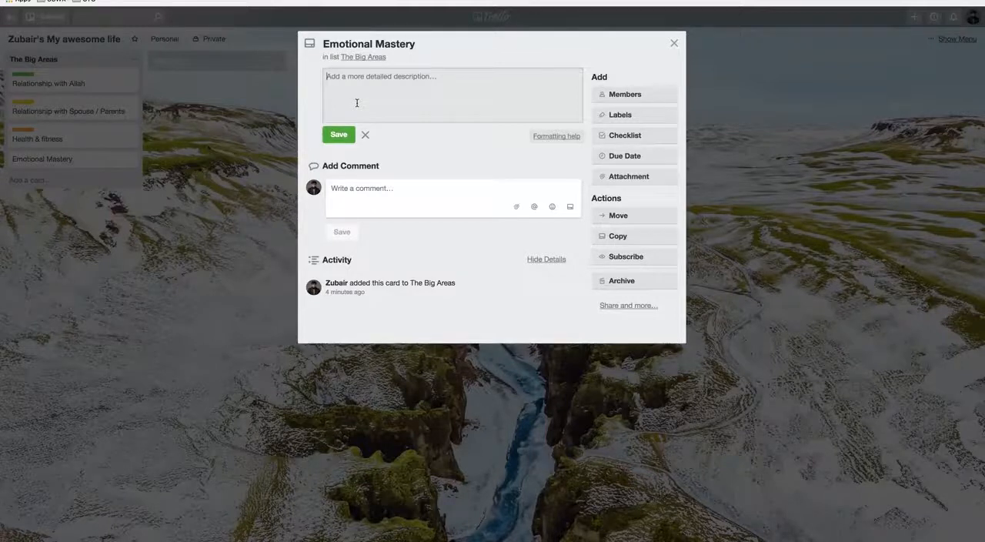
pyautogui.click(613, 120)
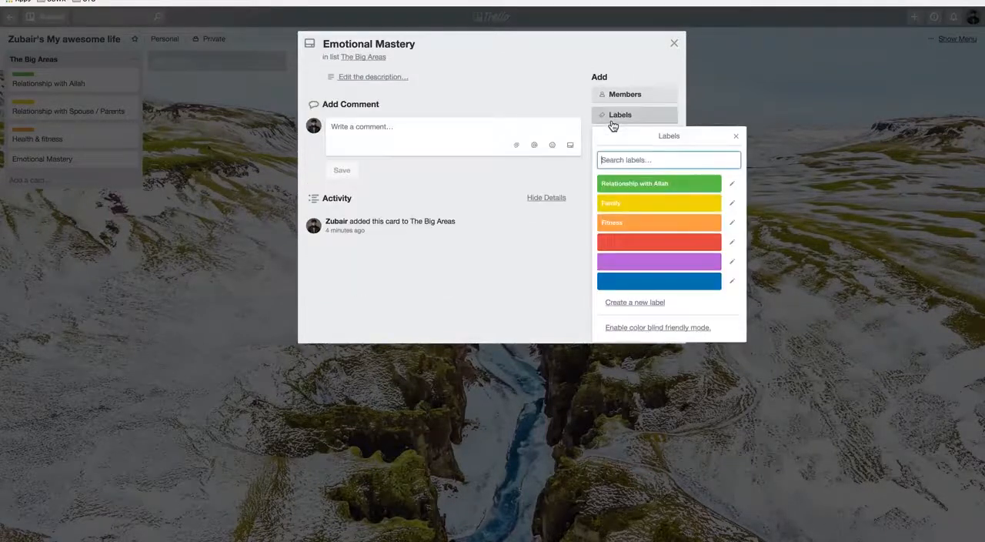
pyautogui.click(646, 267)
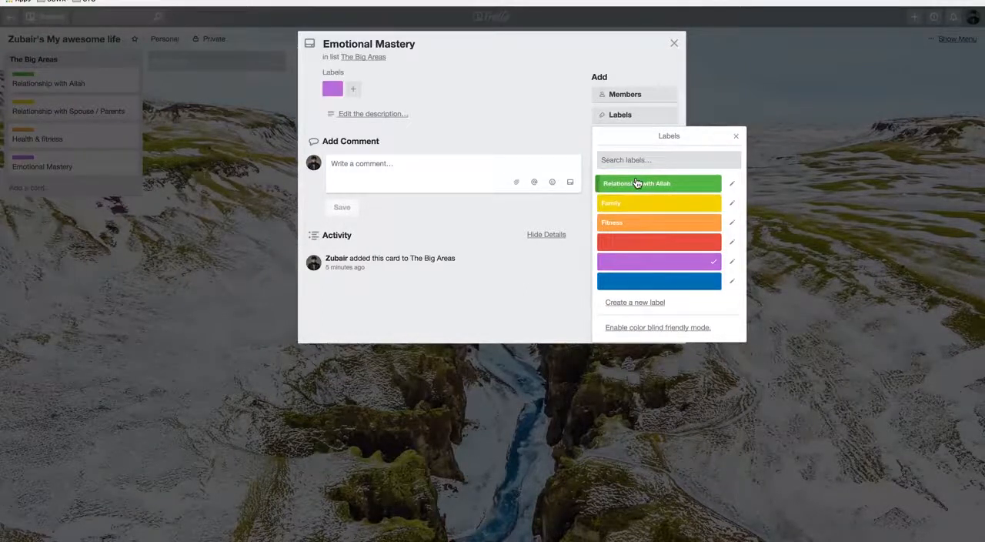
# Step: Name the purple label "Emotional Mastery", save it and close the Emotional Mastery card
pyautogui.click(731, 266)
pyautogui.write('EMo')
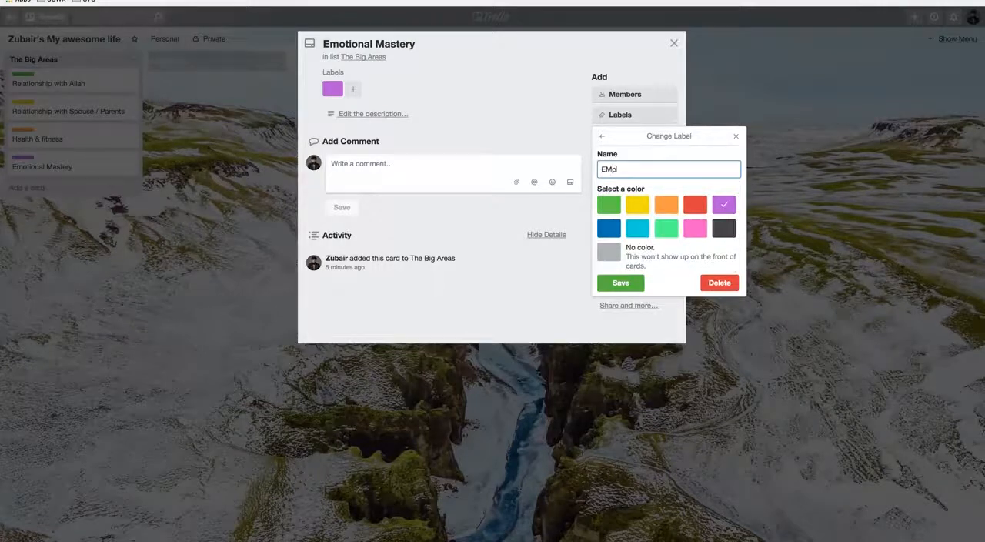
pyautogui.write('tiona')
pyautogui.press('BackSpace')
pyautogui.press('BackSpace')
pyautogui.press('BackSpace')
pyautogui.press('BackSpace')
pyautogui.press('BackSpace')
pyautogui.press('BackSpace')
pyautogui.press('BackSpace')
pyautogui.write('motional Mastery')
pyautogui.click(625, 283)
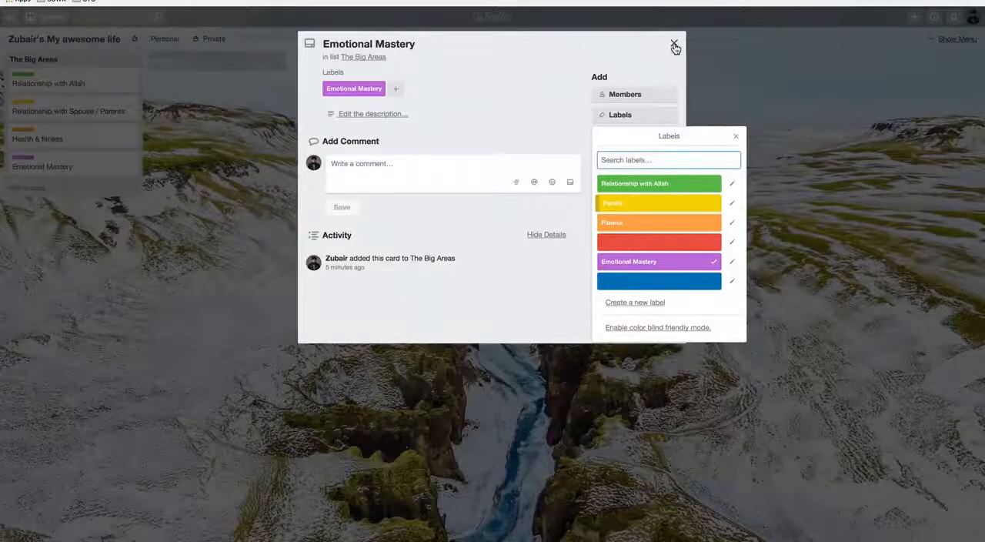
pyautogui.click(674, 44)
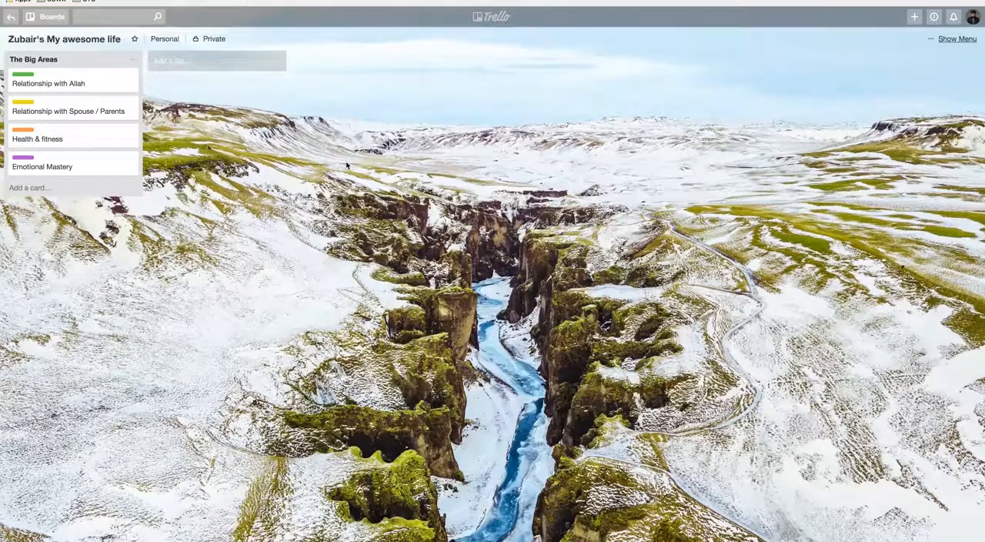